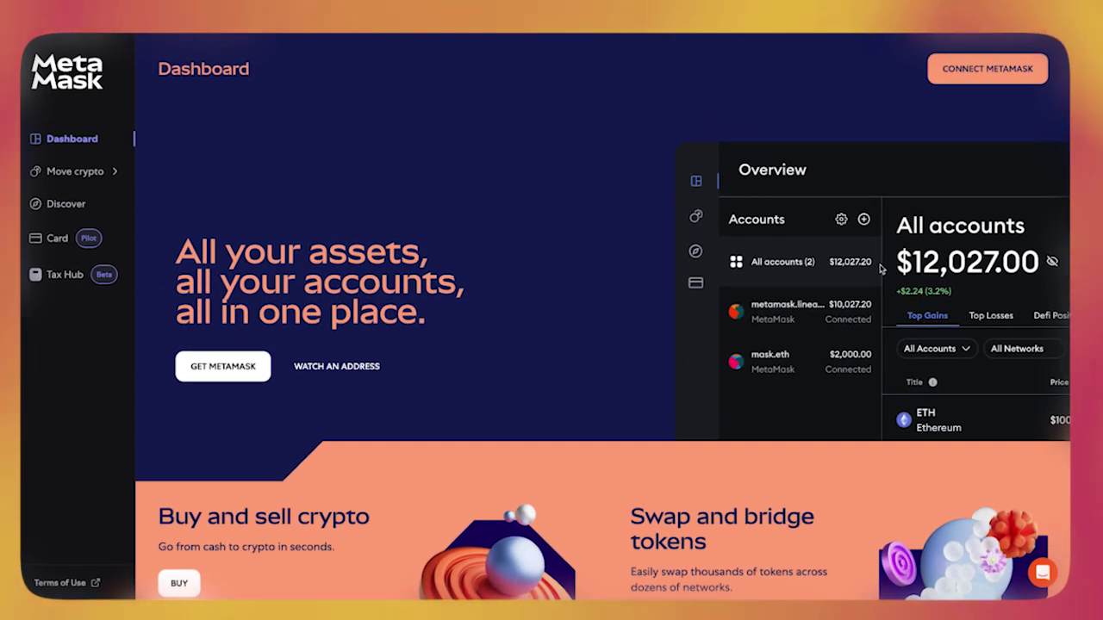
# - Start MetaMask Card sign-up, enter the email, confirm the phone's SMS code, and set a password
pyautogui.click(60, 241)
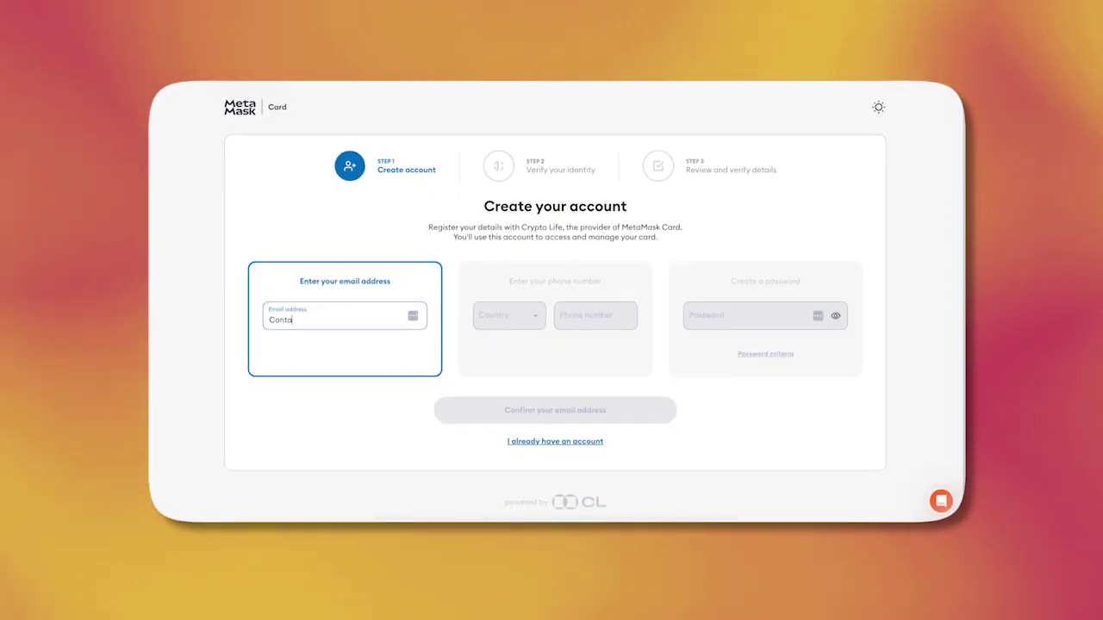
pyautogui.write('@gmail.c')
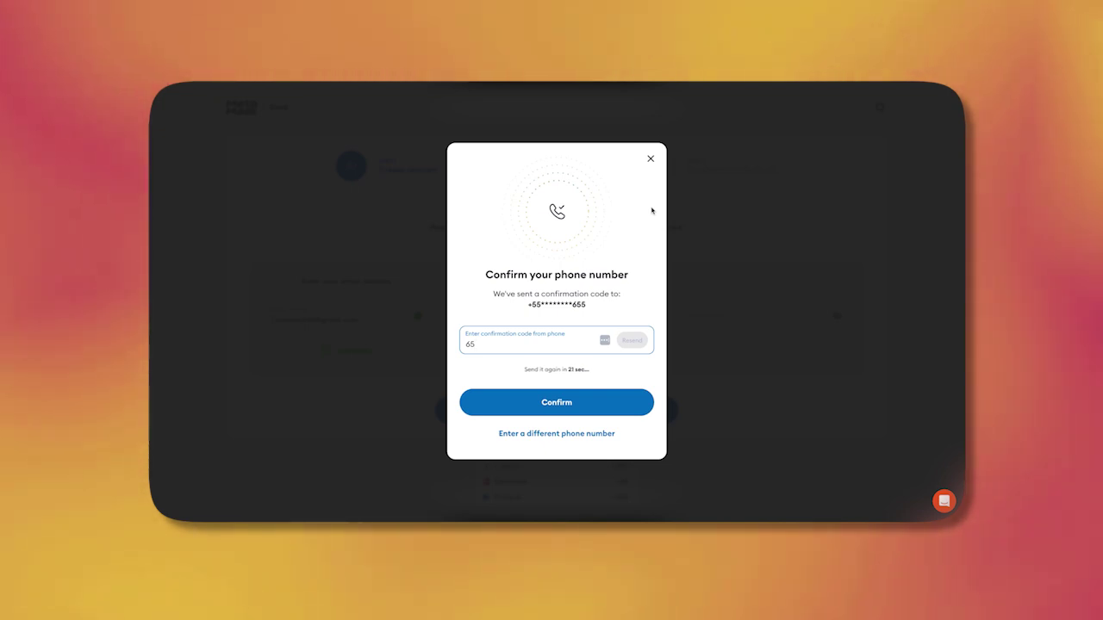
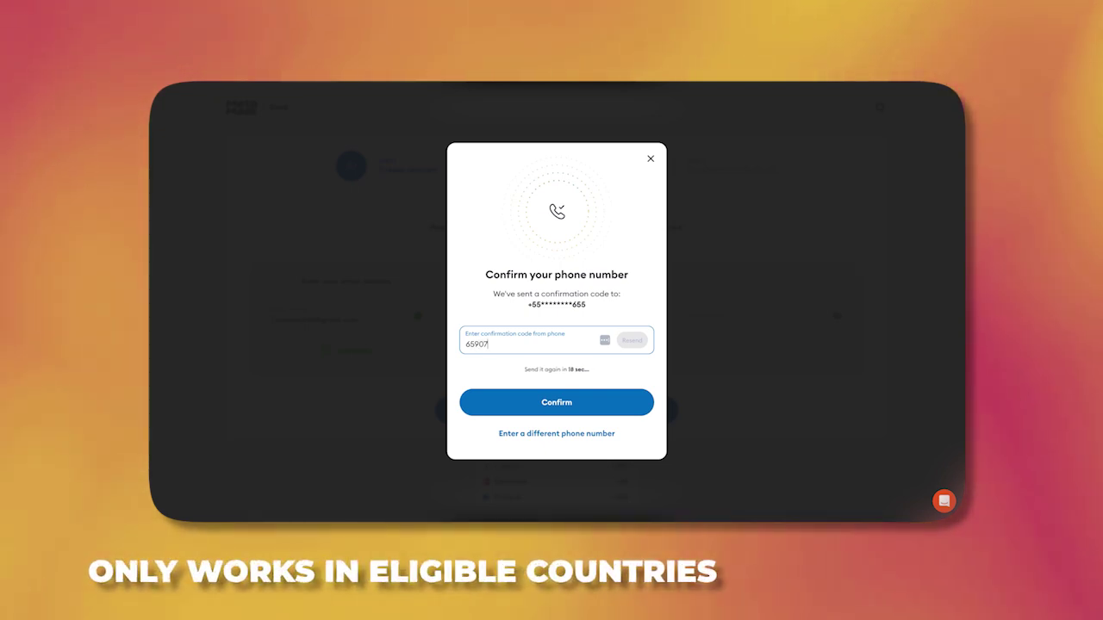
pyautogui.click(592, 411)
pyautogui.write('••••••')
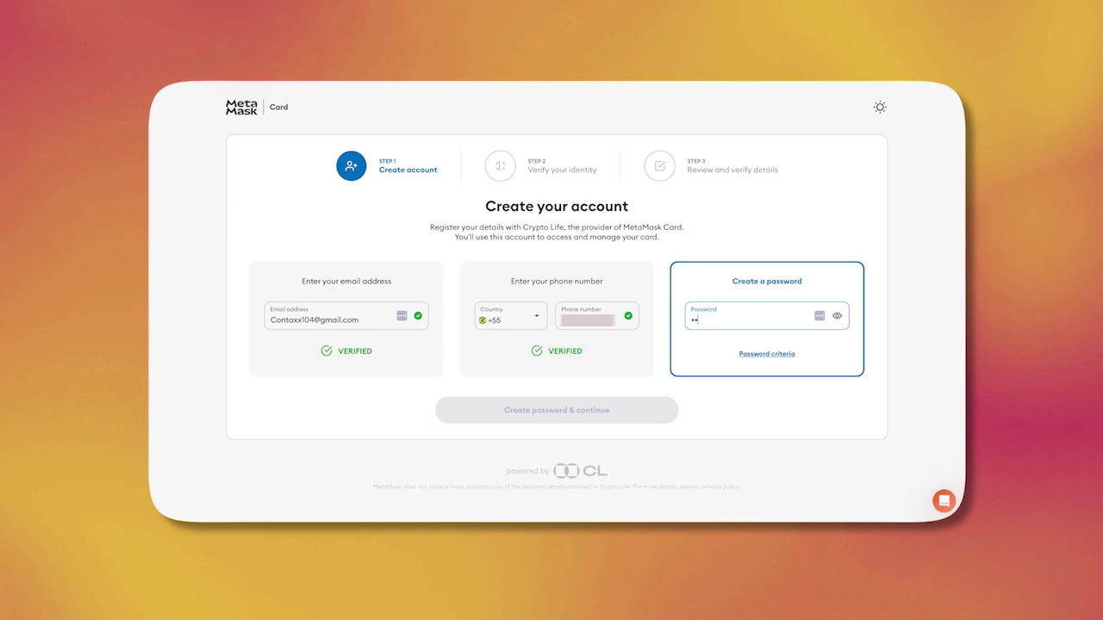
pyautogui.write('••')
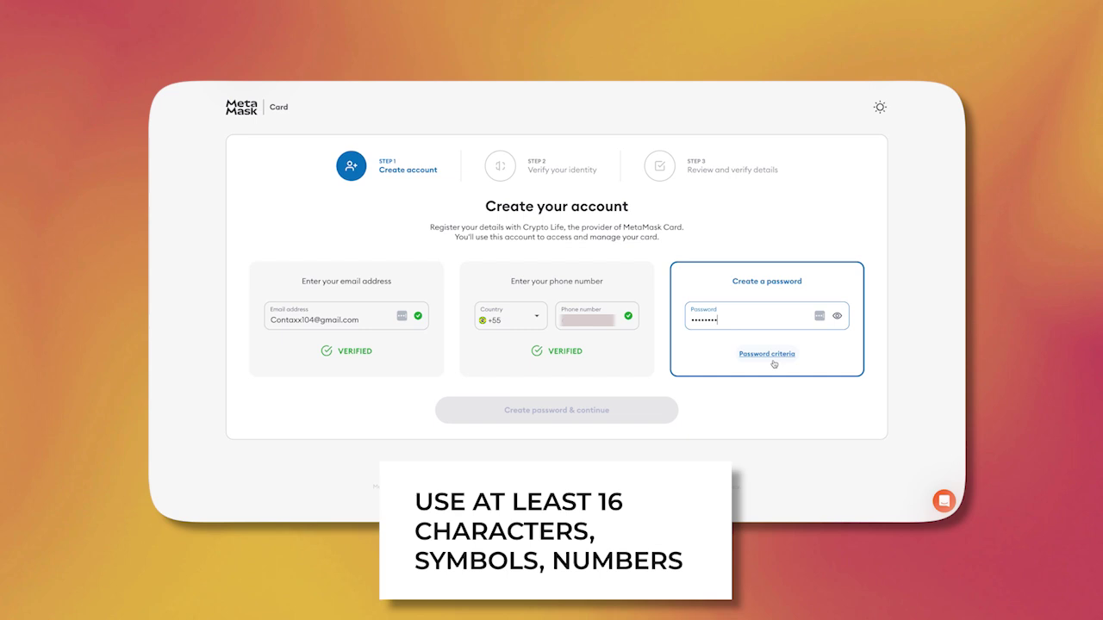
pyautogui.click(773, 357)
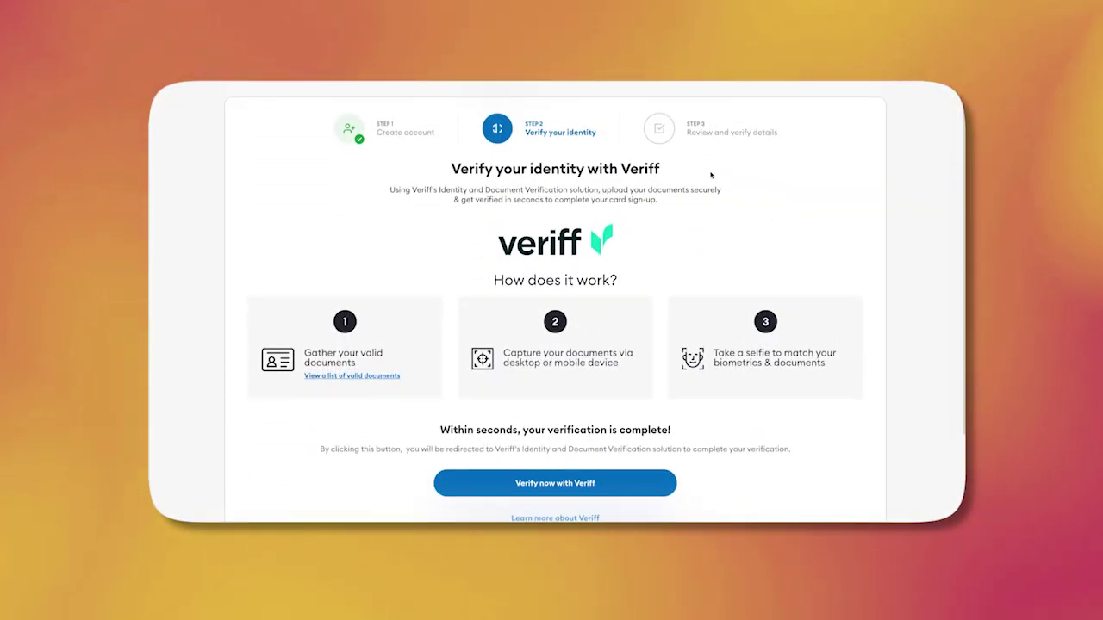
# - Pass the Veriff document and selfie checks and continue to validating personal details
pyautogui.click(561, 486)
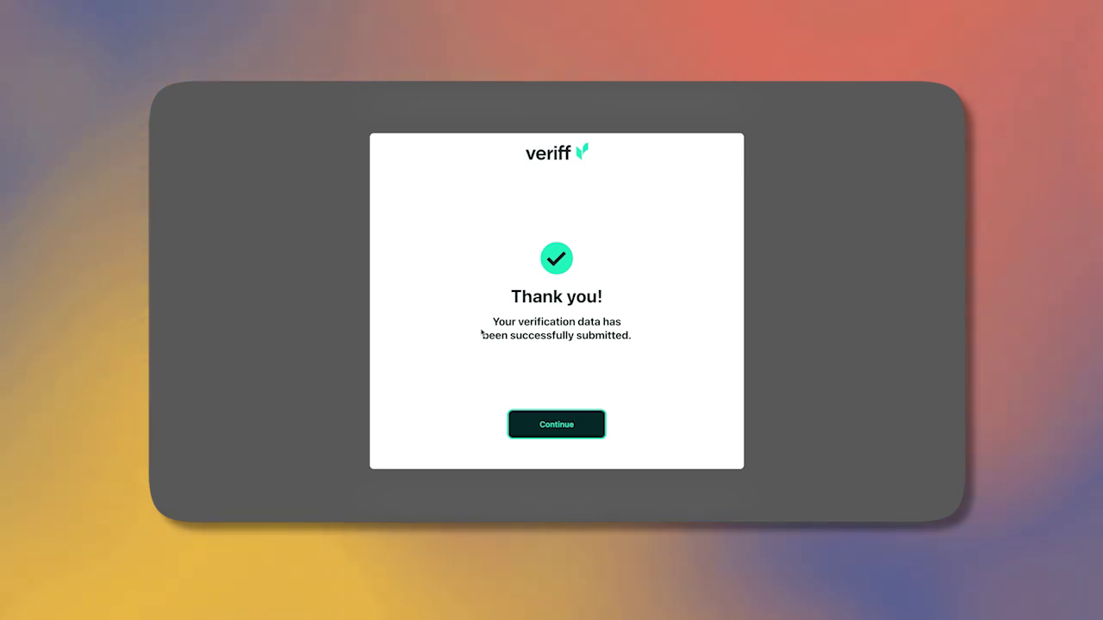
pyautogui.click(570, 424)
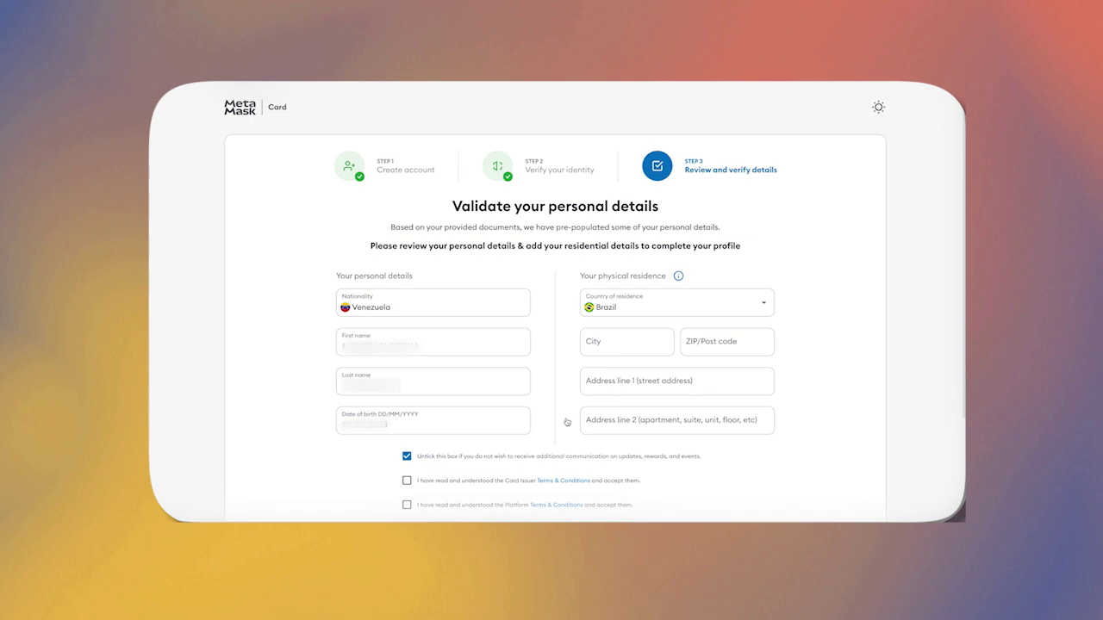
# - Autofill City, ZIP and Address line 1, accept both Terms & Conditions, and confirm the details
pyautogui.scroll(-1, 567, 413)
pyautogui.click(616, 300)
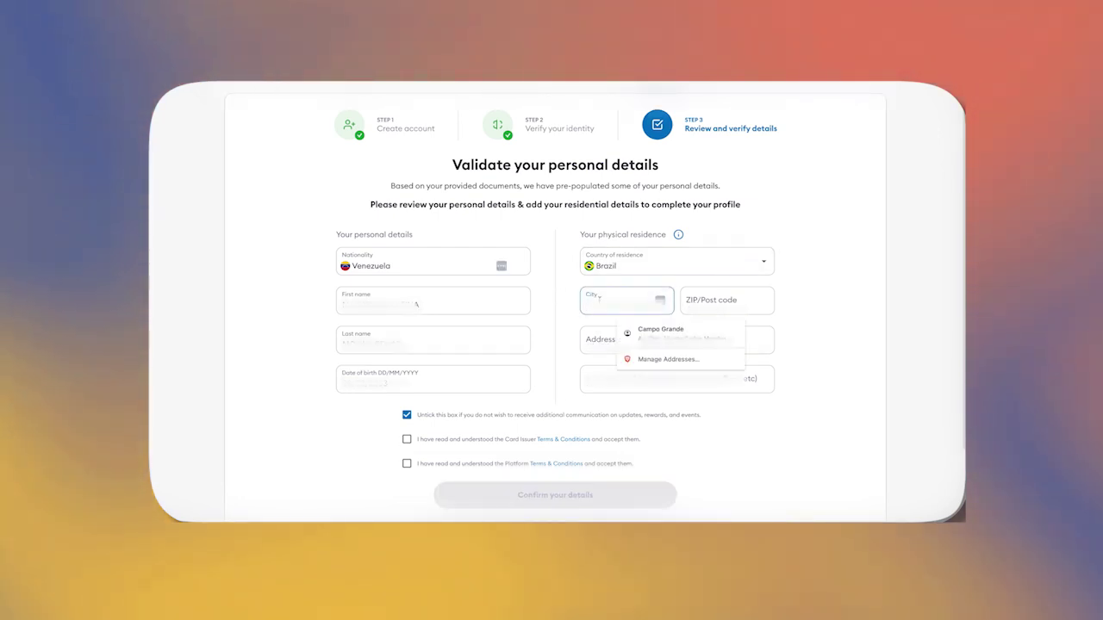
pyautogui.click(660, 330)
pyautogui.click(672, 339)
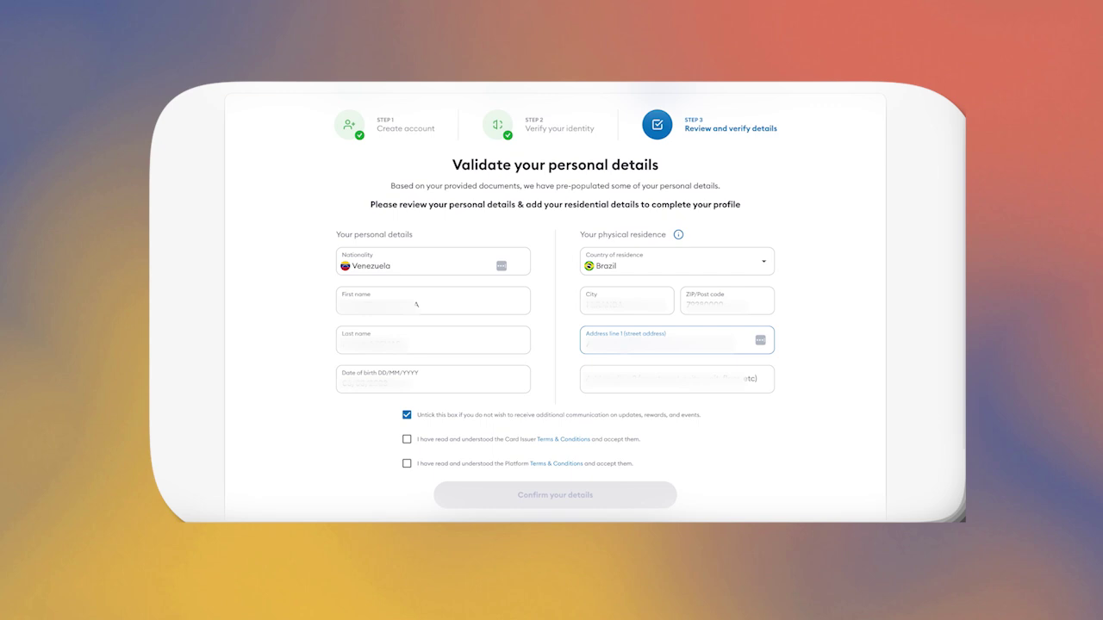
pyautogui.click(407, 465)
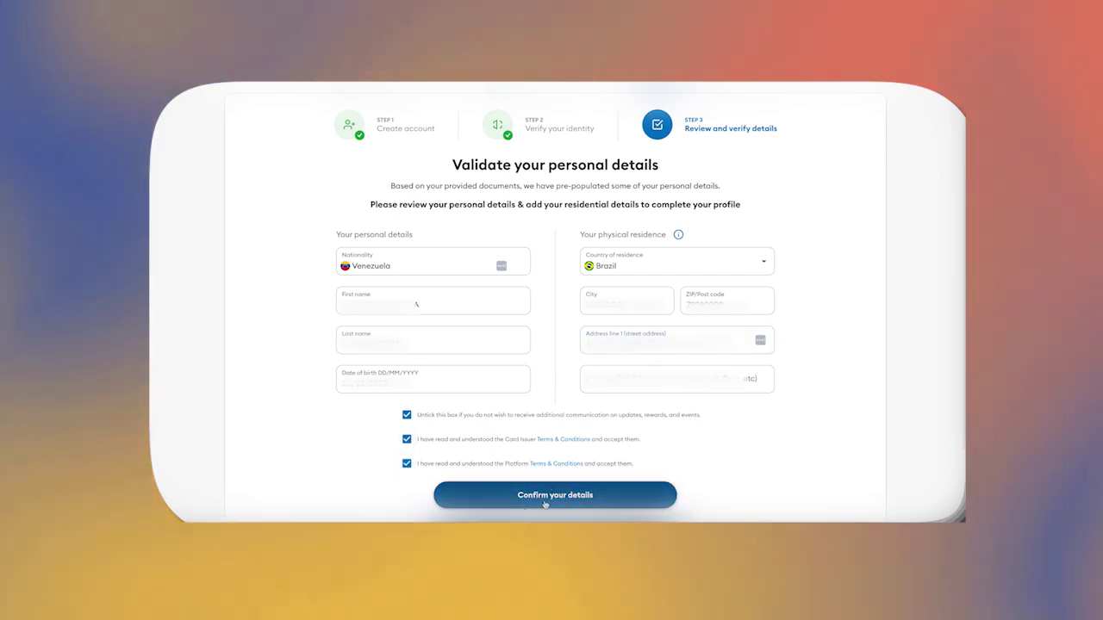
pyautogui.click(545, 504)
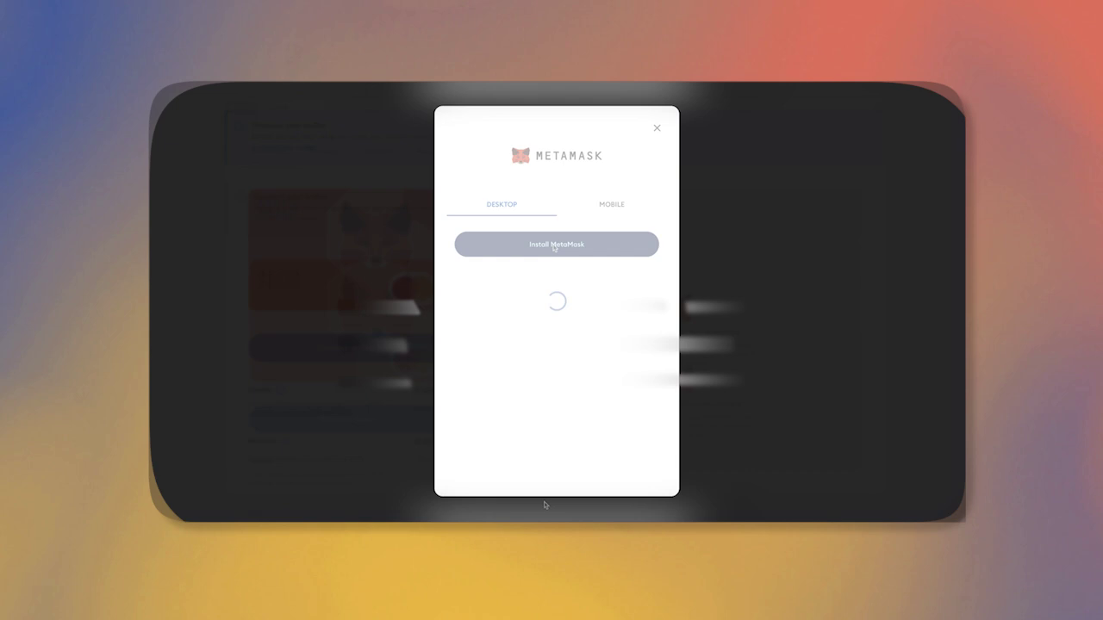
# - Add the MetaMask extension to Chrome from the Chrome Web Store
pyautogui.click(550, 246)
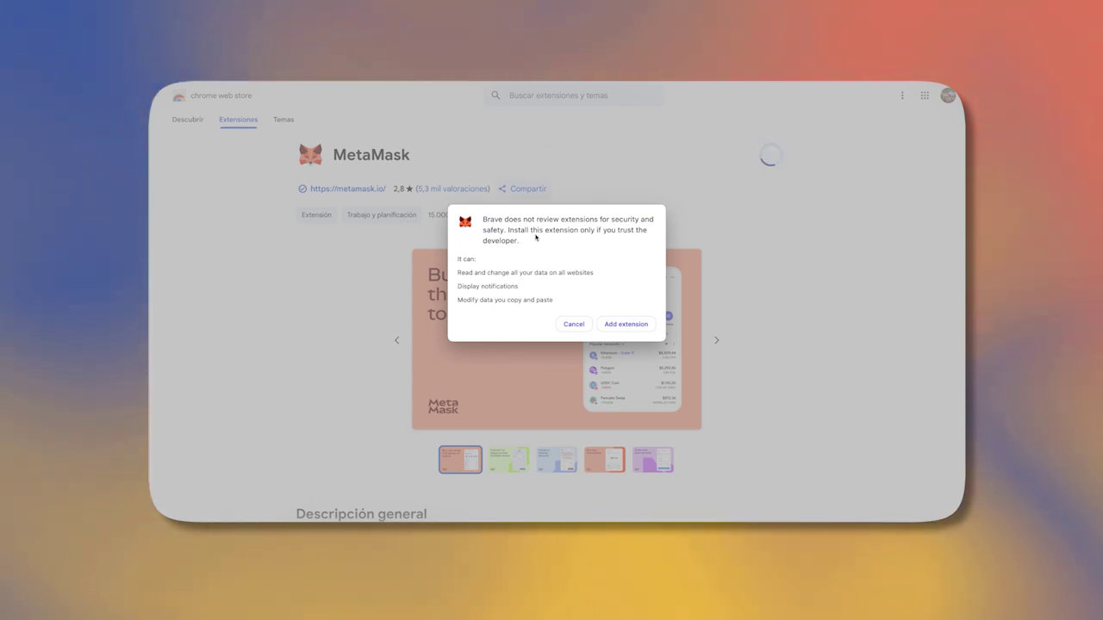
pyautogui.click(617, 328)
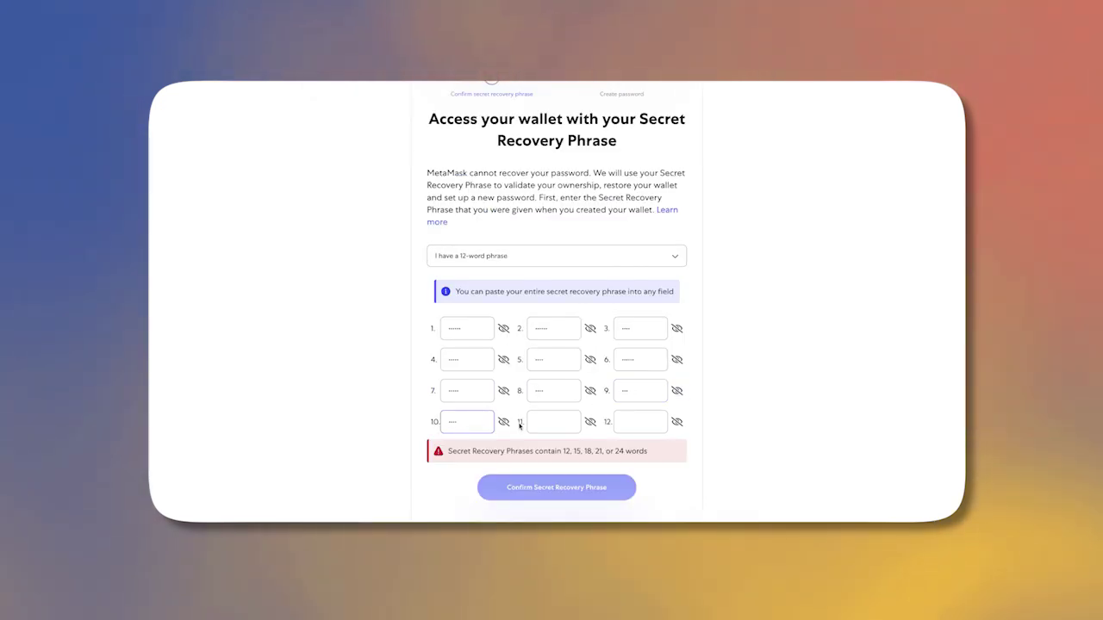
# - Import the wallet from its 12-word Secret Recovery Phrase with a new password
pyautogui.click(552, 422)
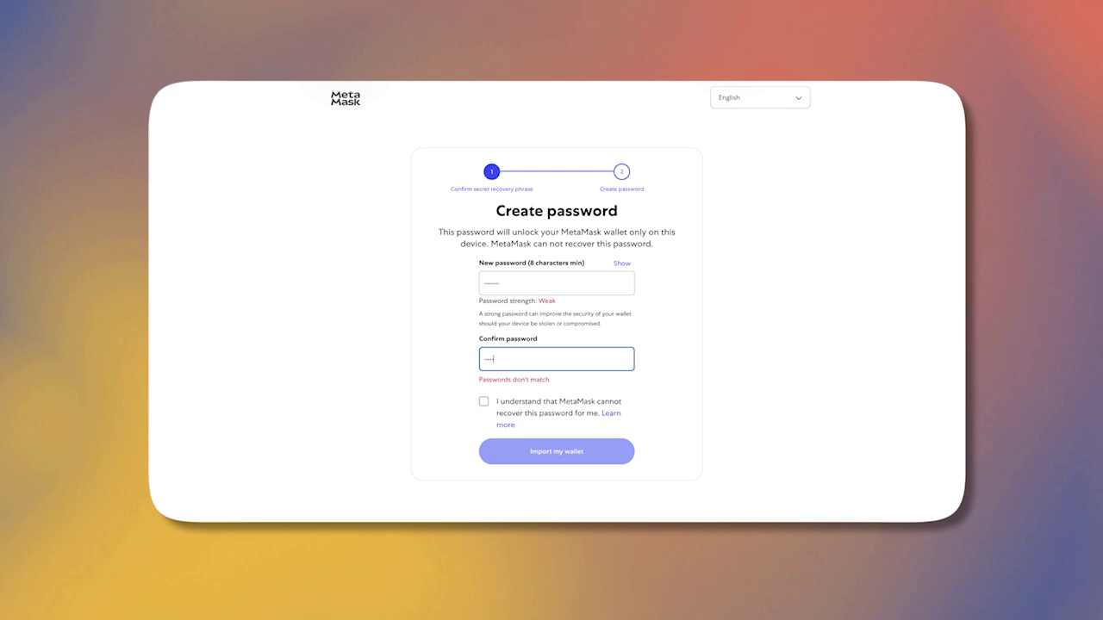
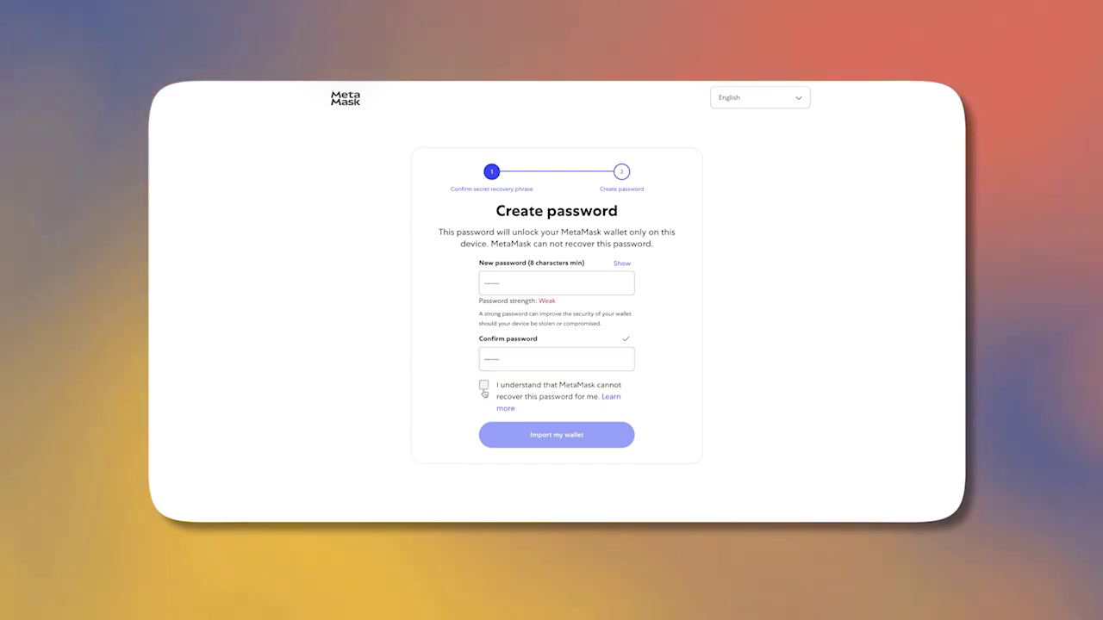
pyautogui.click(484, 386)
pyautogui.click(516, 436)
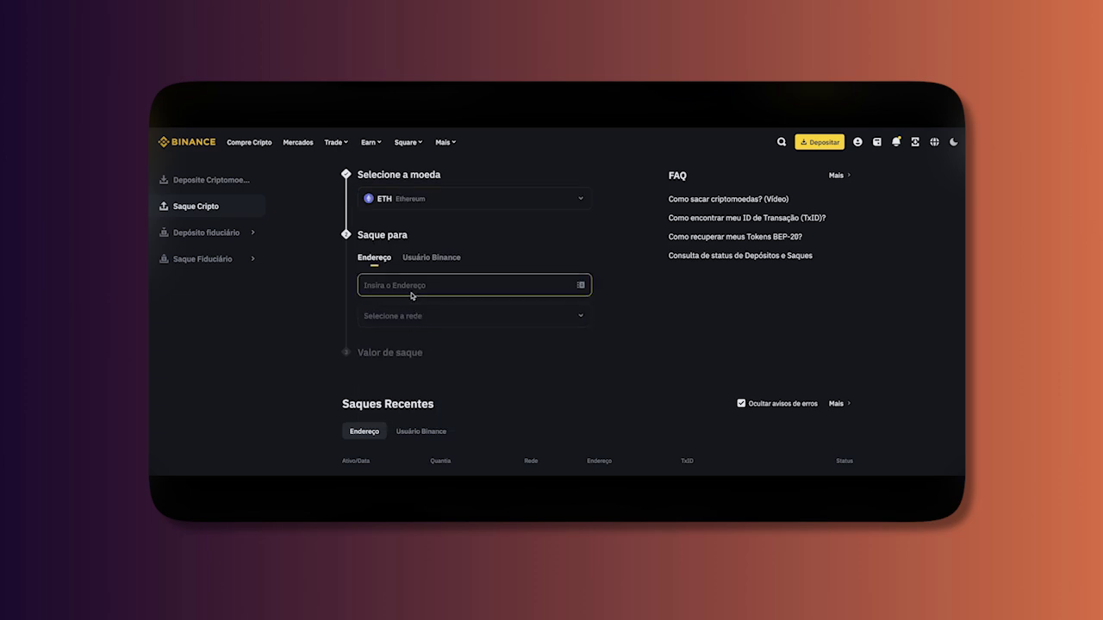
# - Paste the MetaMask address into Endereço and withdraw 0.009 ETH over Ethereum (ERC20)
pyautogui.hotkey('ctrl', 'v')
pyautogui.click(405, 315)
pyautogui.click(416, 435)
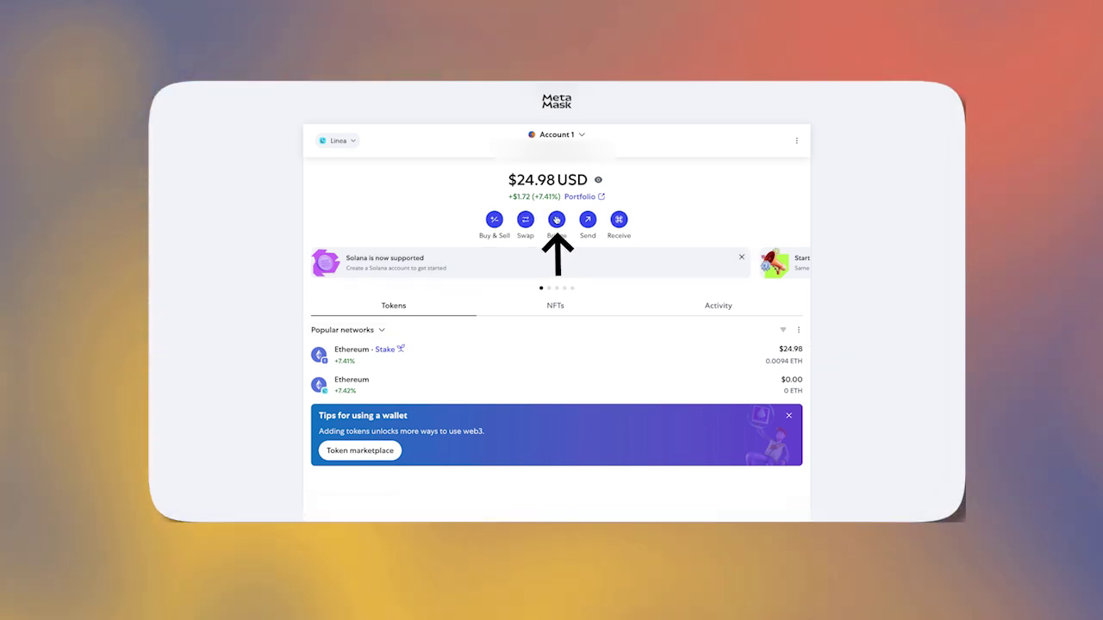
# - Bridge about 0.007 ETH from Ethereum to ETH on Linea and submit the quote
pyautogui.click(556, 220)
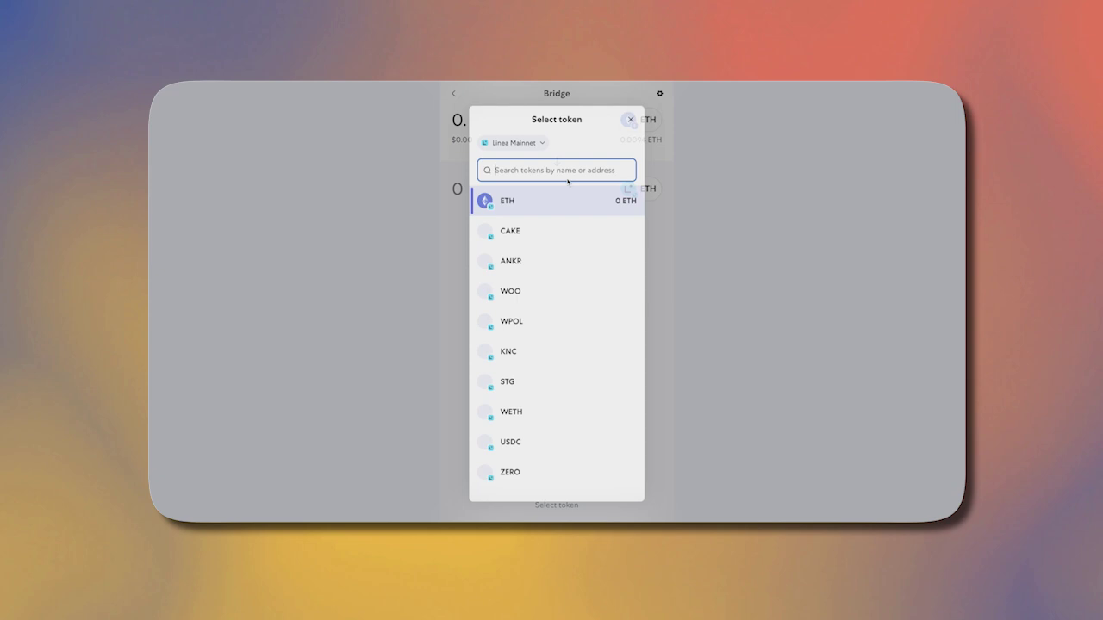
pyautogui.click(521, 199)
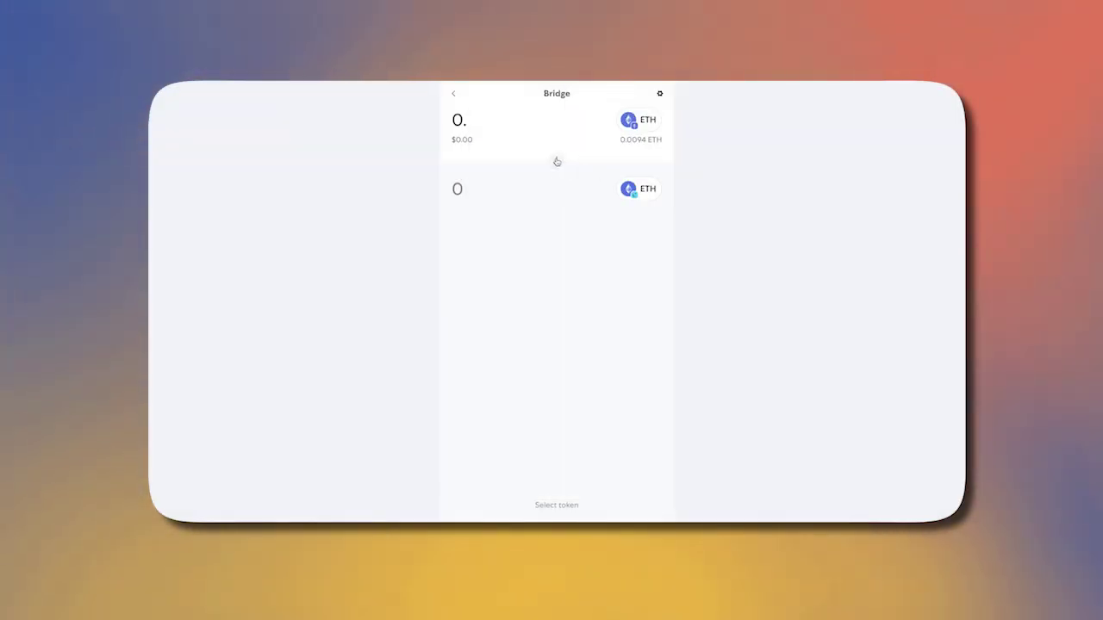
pyautogui.click(476, 122)
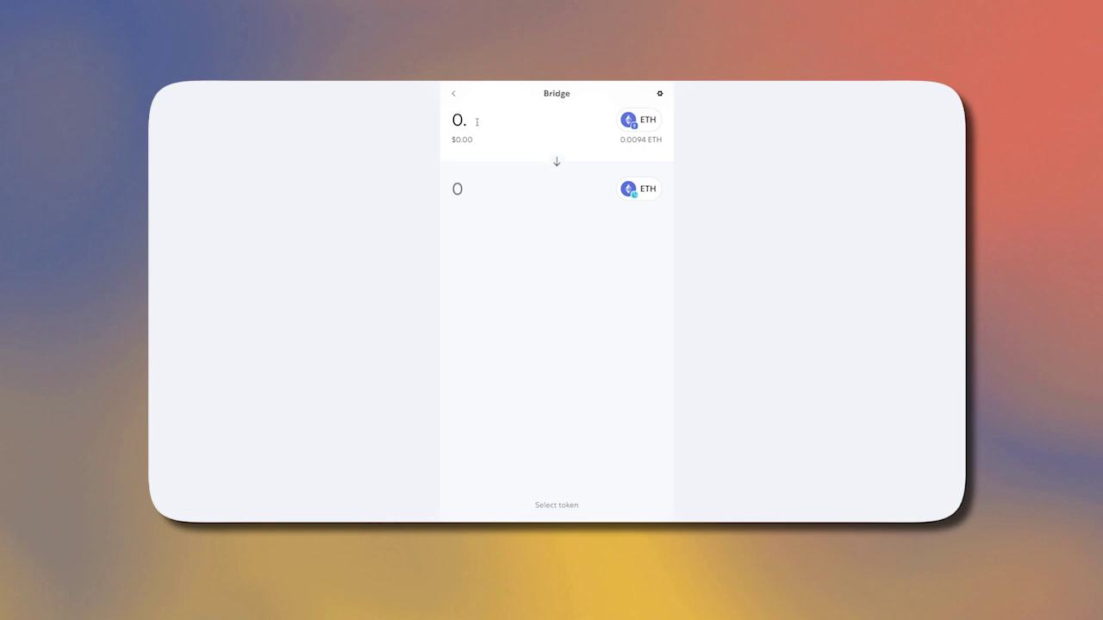
pyautogui.write('0')
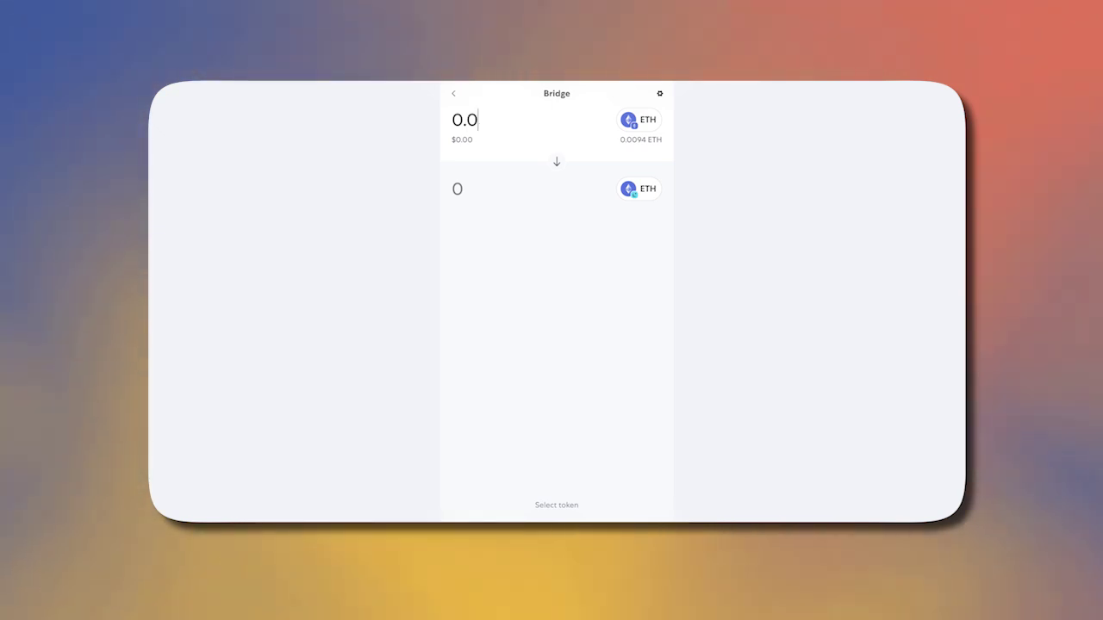
pyautogui.write('09')
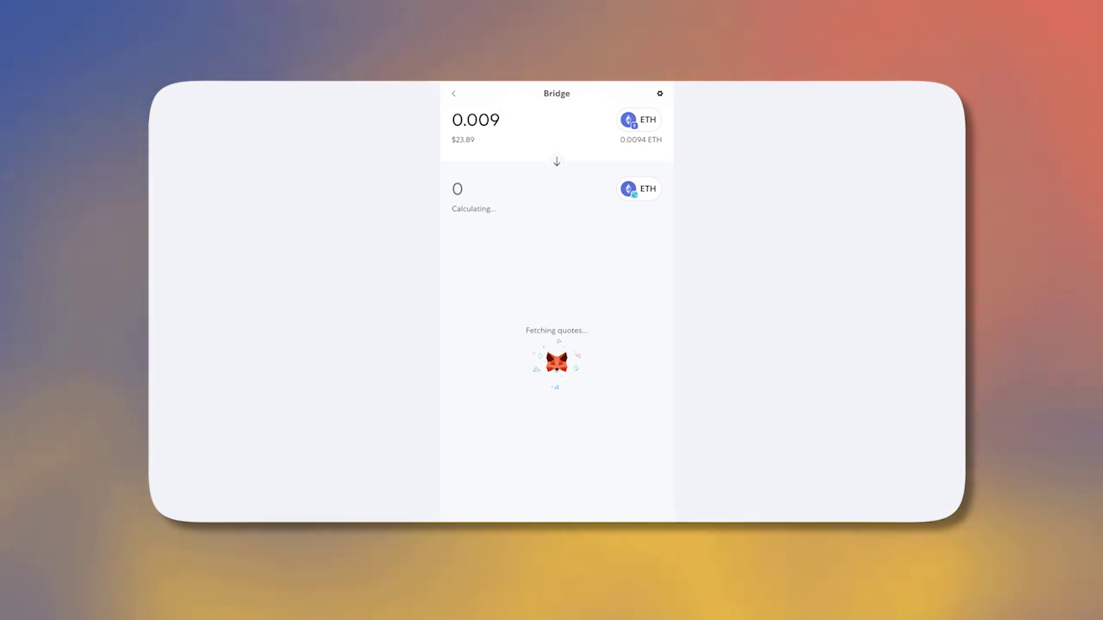
pyautogui.write('4')
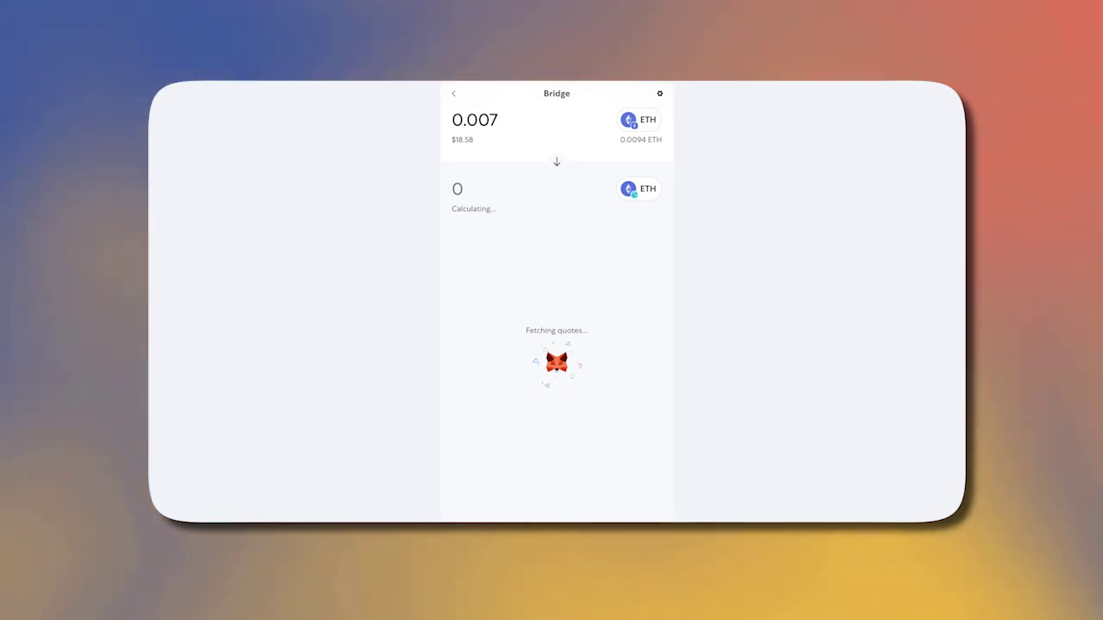
pyautogui.click(536, 494)
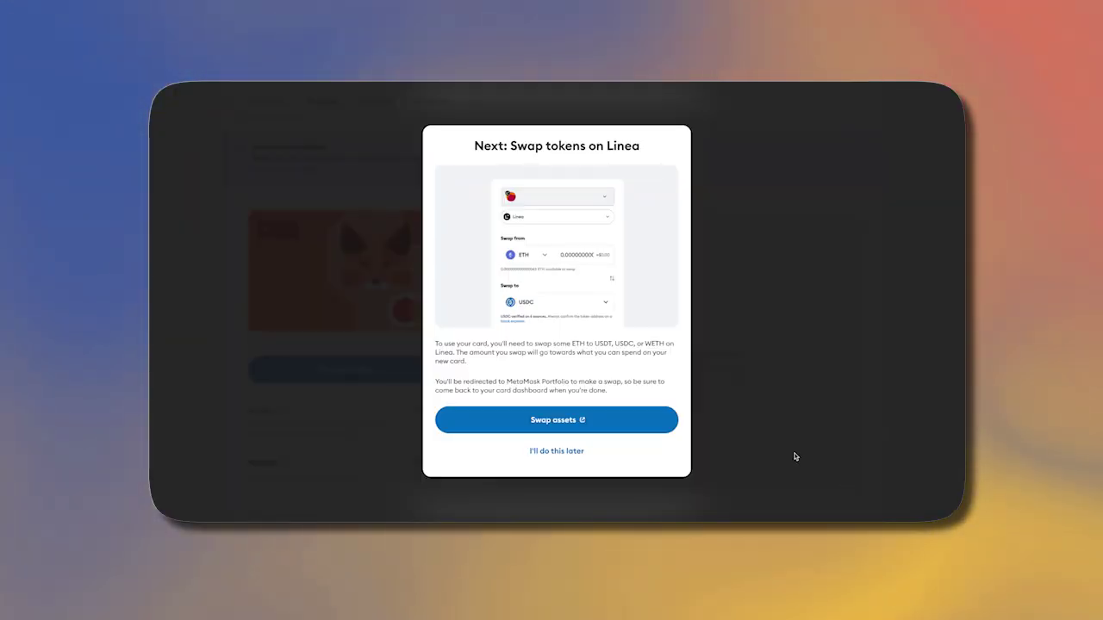
# - Swap assets in Portfolio, then tick 'I already swapped ETH for USDC, USDT, or WETH on Linea'
pyautogui.click(578, 420)
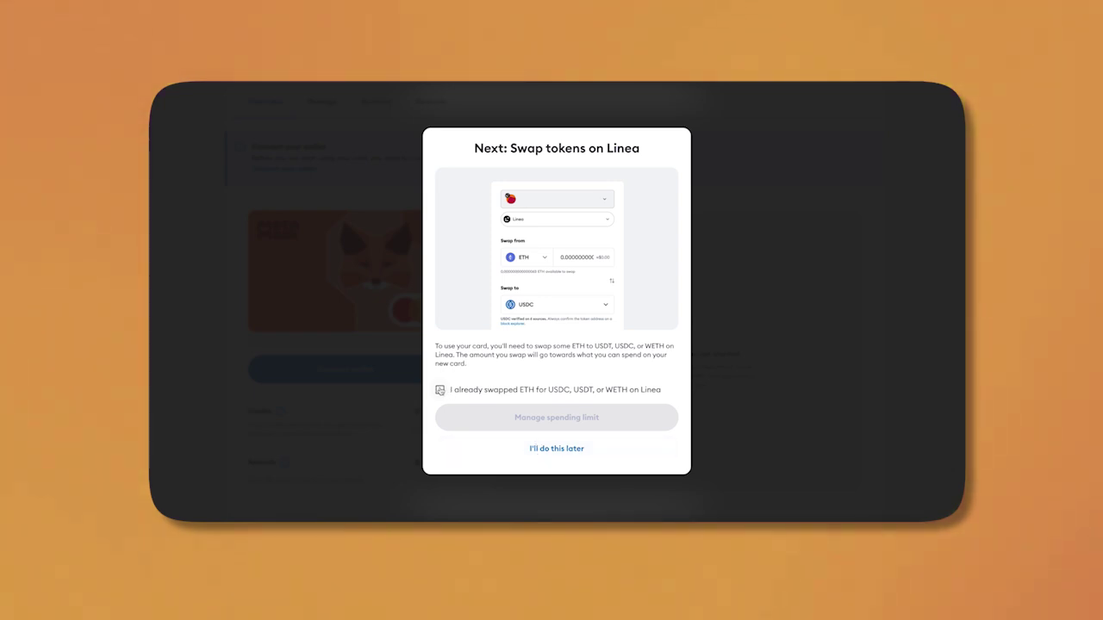
pyautogui.click(440, 390)
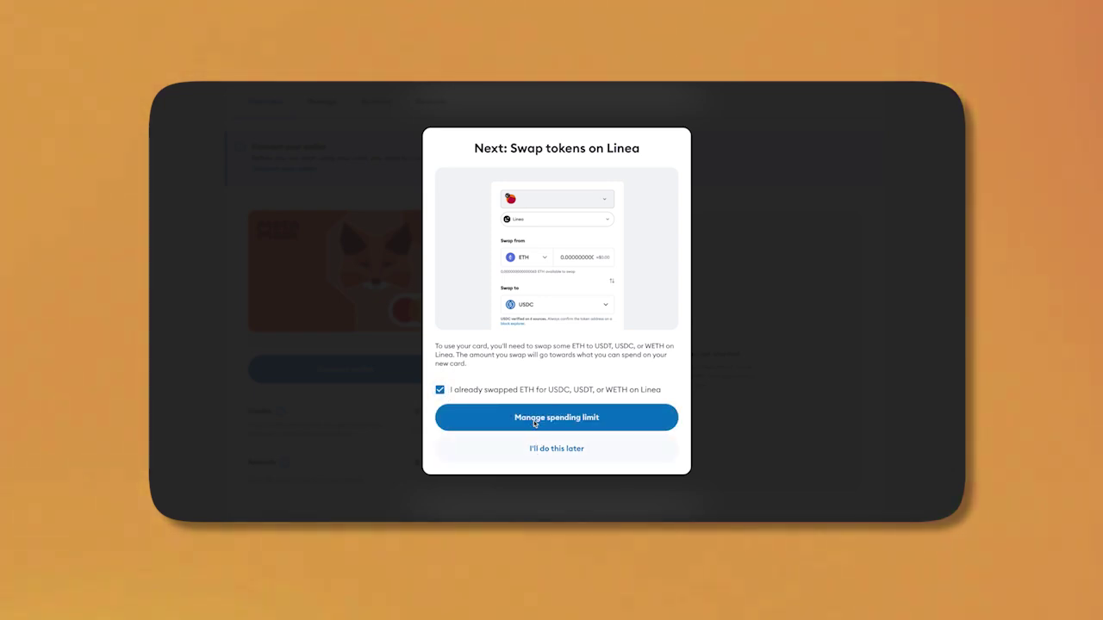
# - Approve automatic card spending with no spending limit from the spending limit settings
pyautogui.click(534, 420)
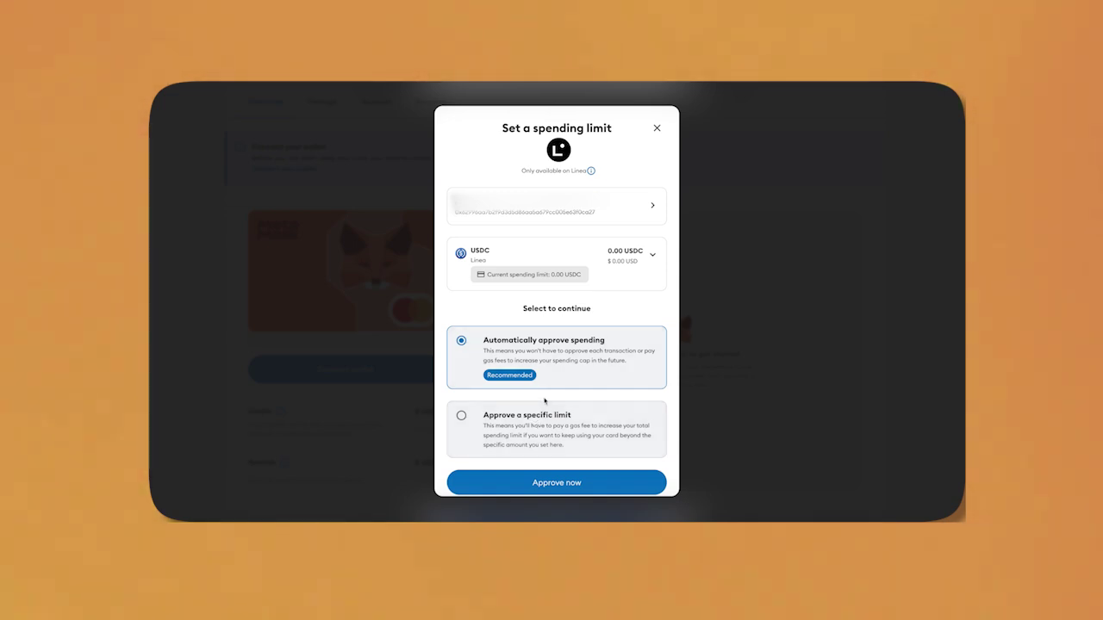
pyautogui.scroll(-1, 544, 458)
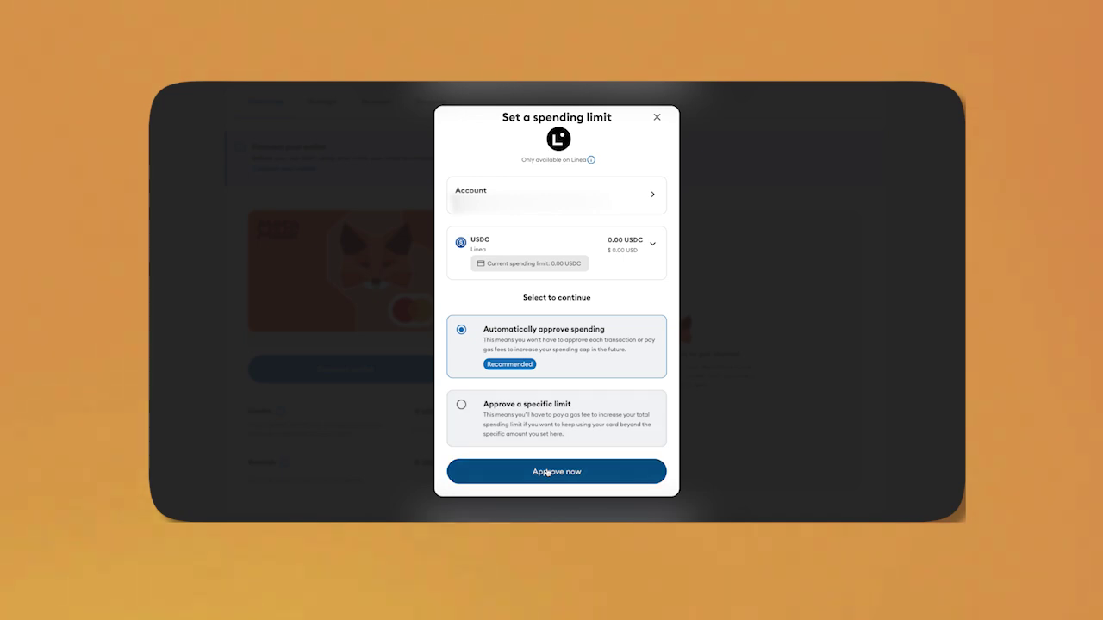
pyautogui.click(547, 472)
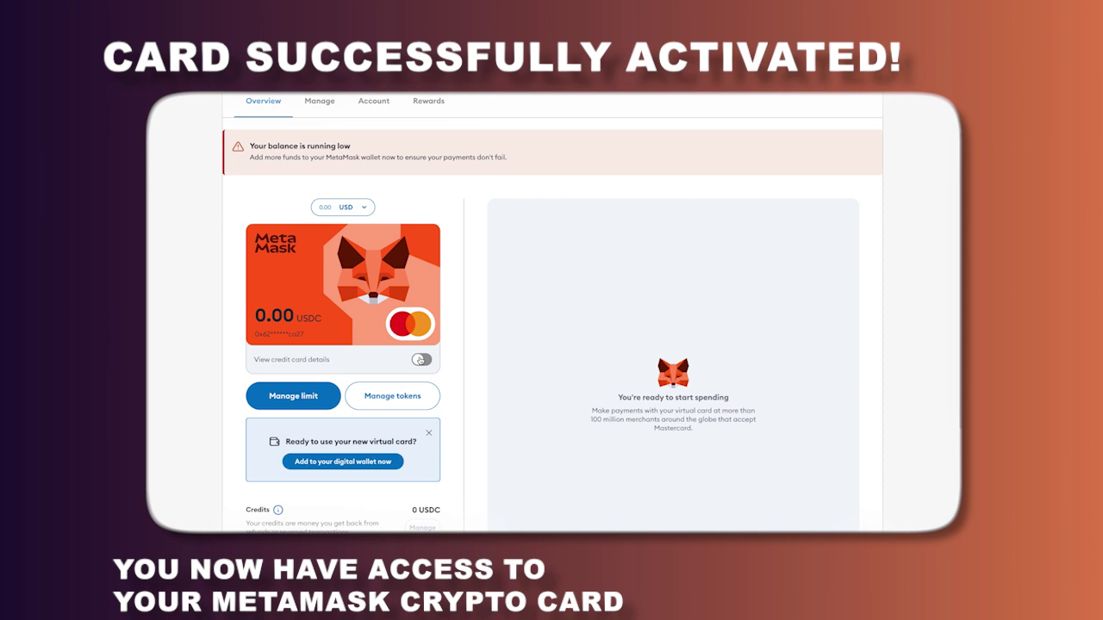
# - Turn on View credit card details to show the card number, expiry date and CVC
pyautogui.click(421, 360)
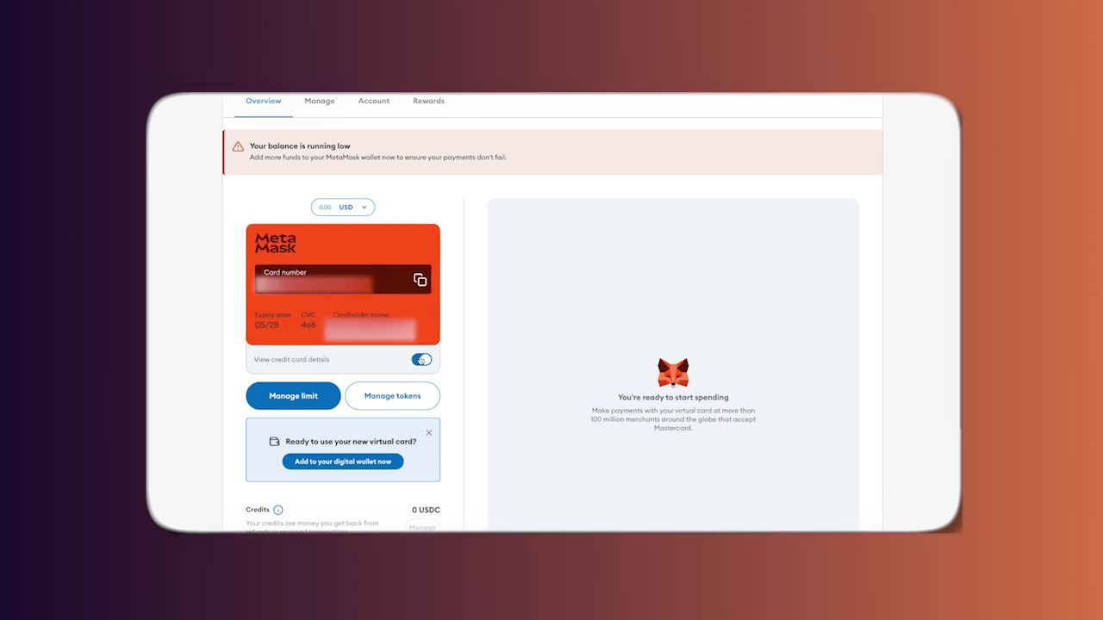